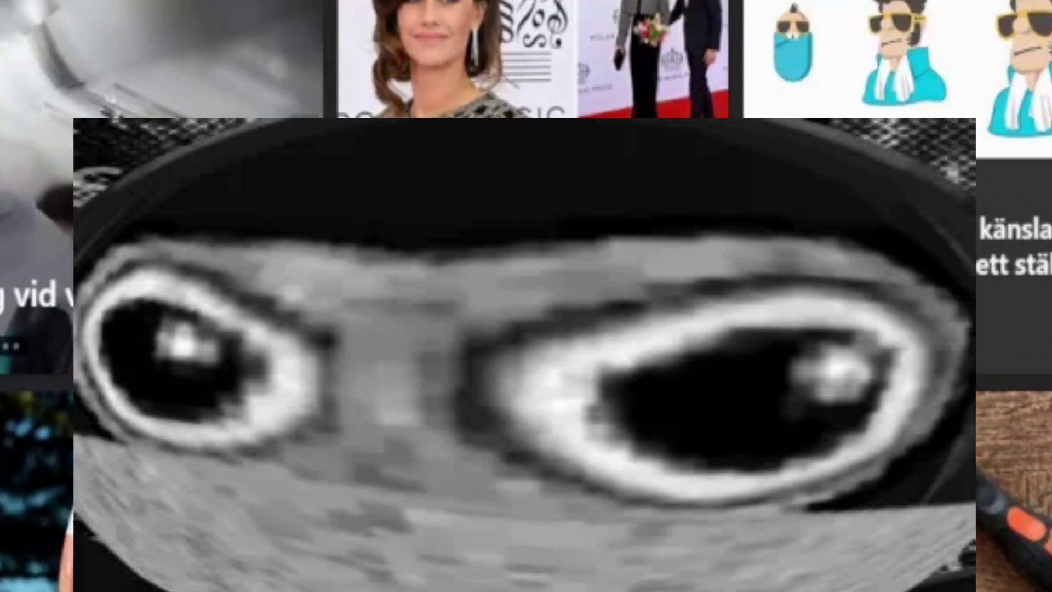
# - Search Bing for 'veadotube mini download' and scroll through the results
pyautogui.click(373, 47)
pyautogui.write('vea')
pyautogui.write('dotube ')
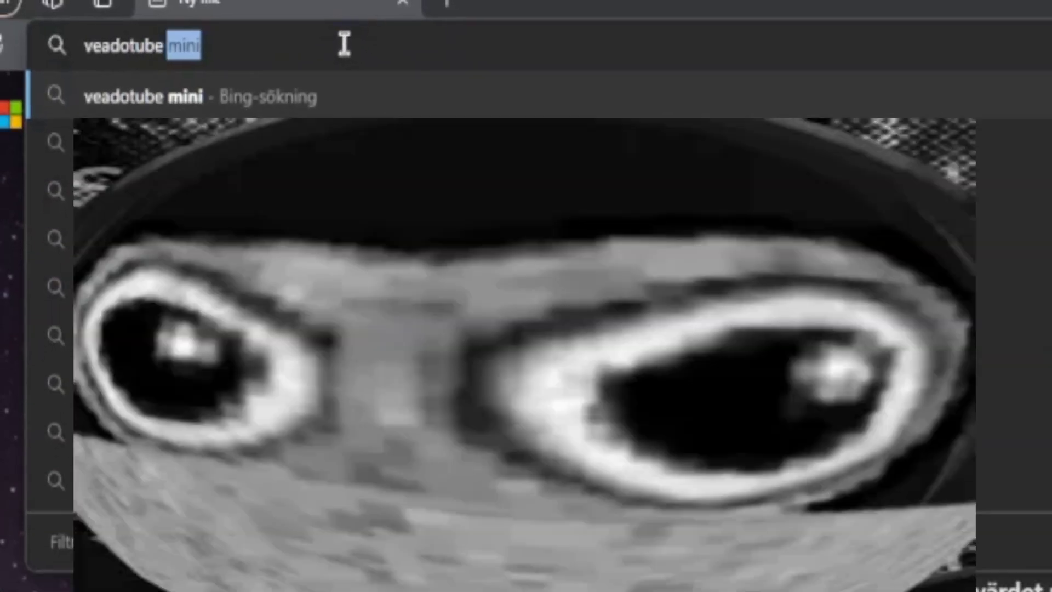
pyautogui.write('mini download')
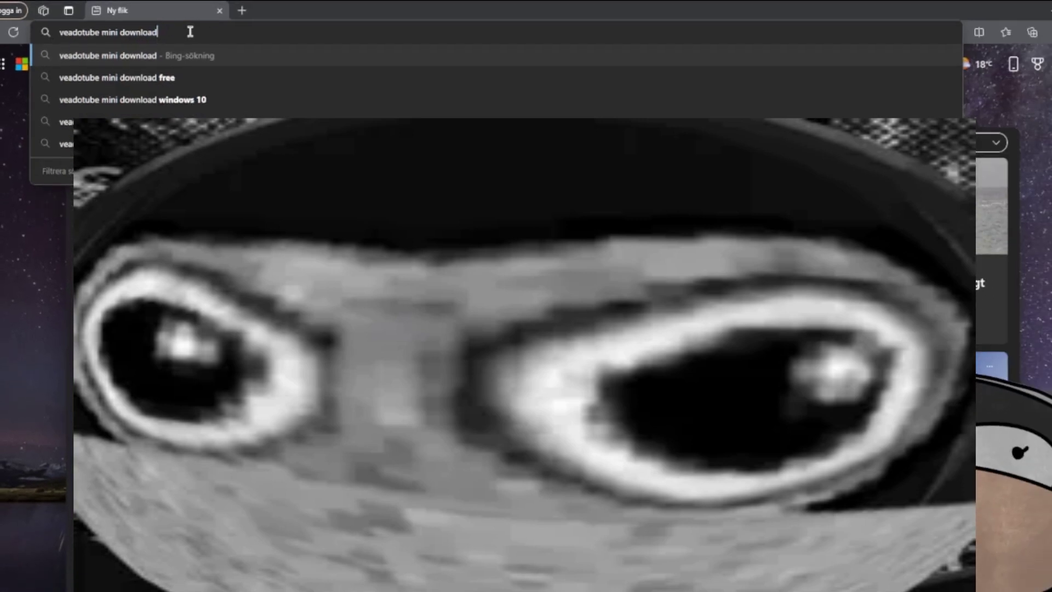
pyautogui.press('Return')
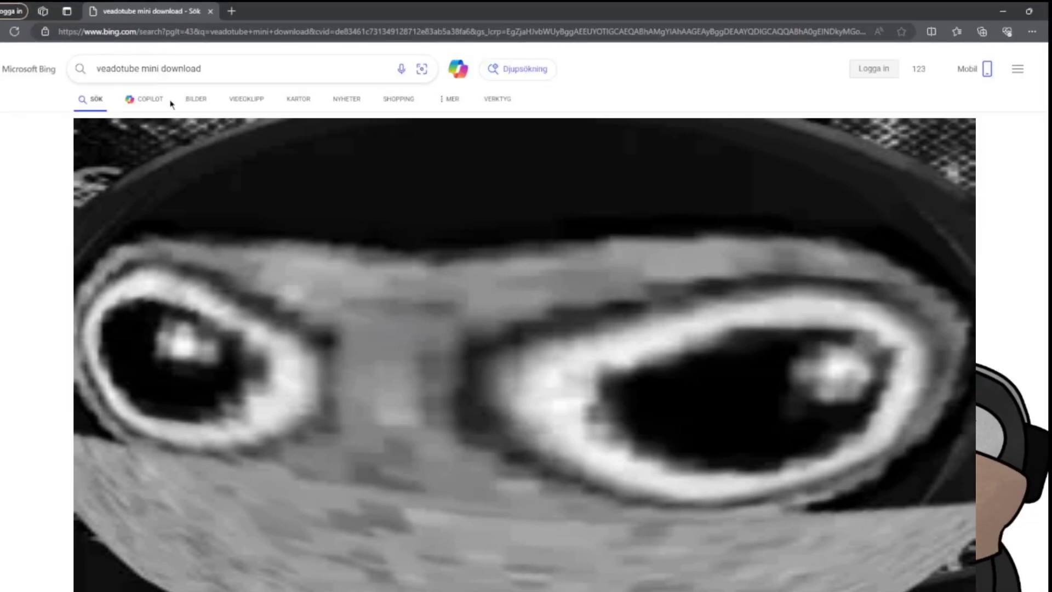
pyautogui.scroll(-3, 181, 189)
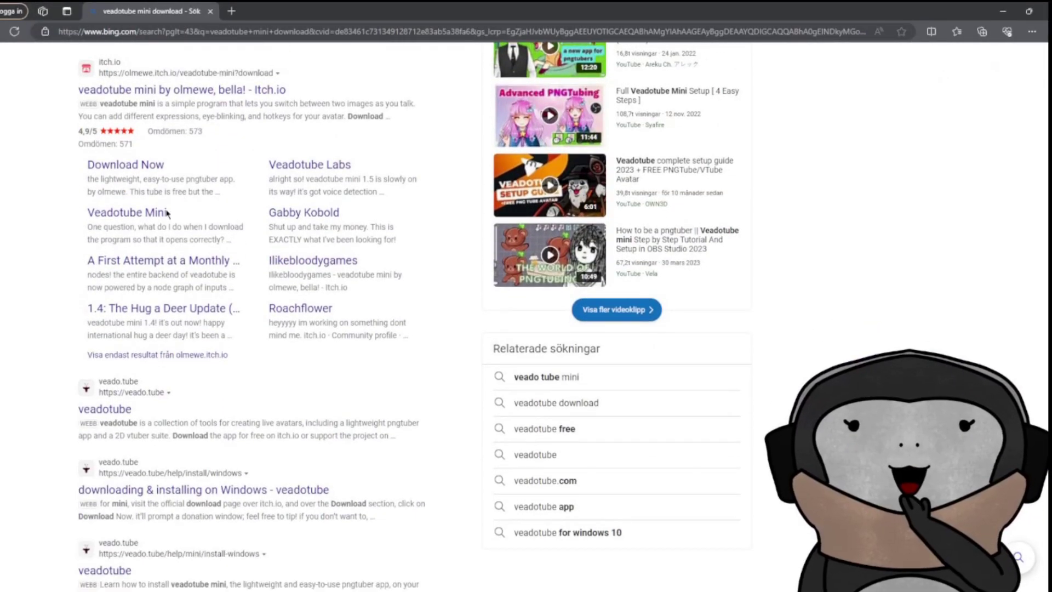
# - Go from the veado.tube result to the itch.io Download section with Windows x64, Linux and macOS builds
pyautogui.click(102, 409)
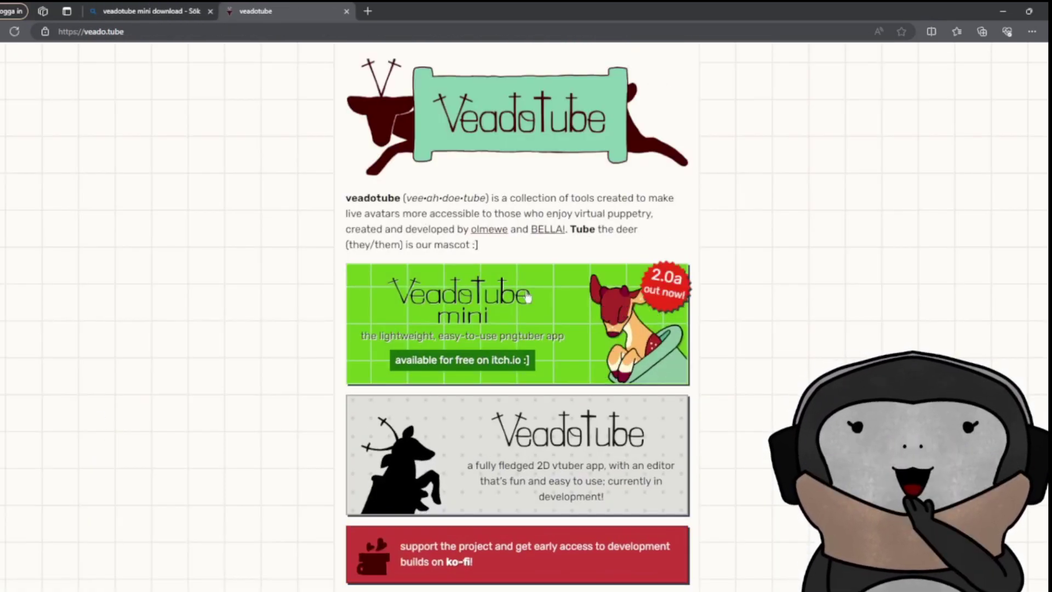
pyautogui.scroll(-6, 532, 360)
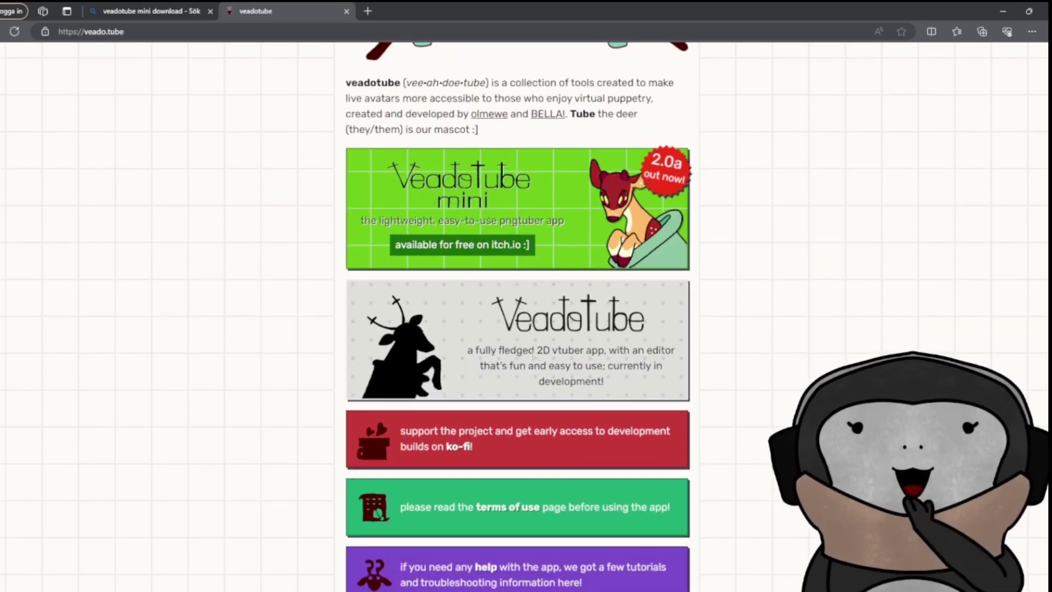
pyautogui.scroll(6, 532, 356)
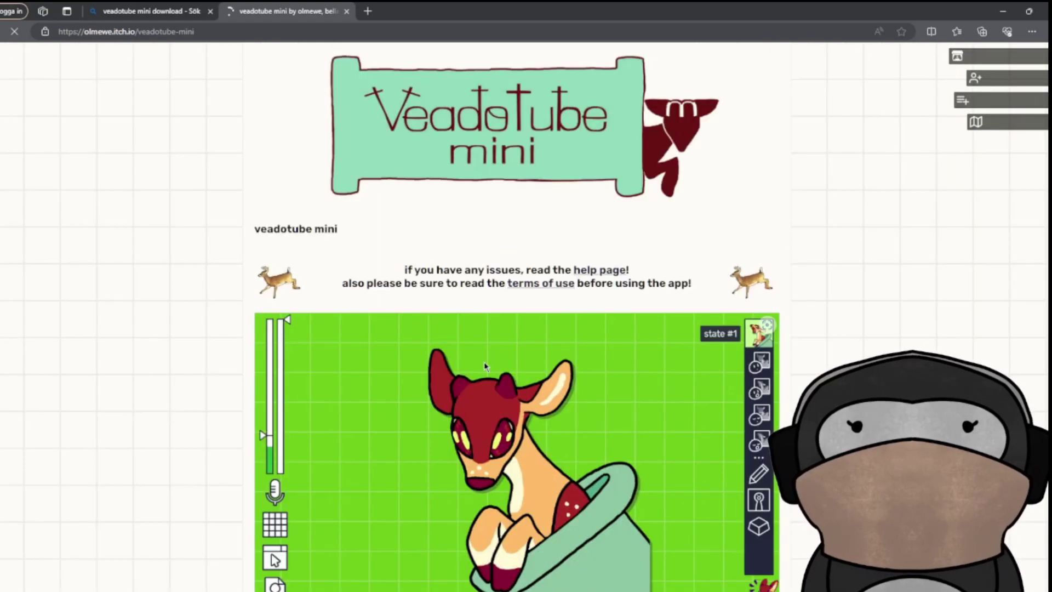
pyautogui.scroll(-10, 485, 373)
pyautogui.scroll(-2, 485, 383)
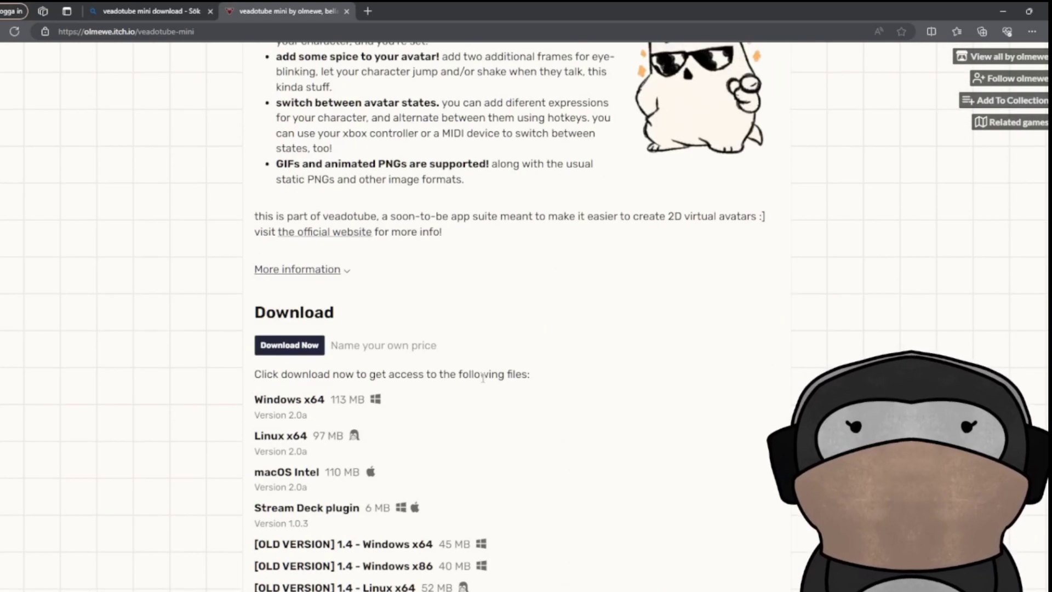
pyautogui.scroll(12, 483, 368)
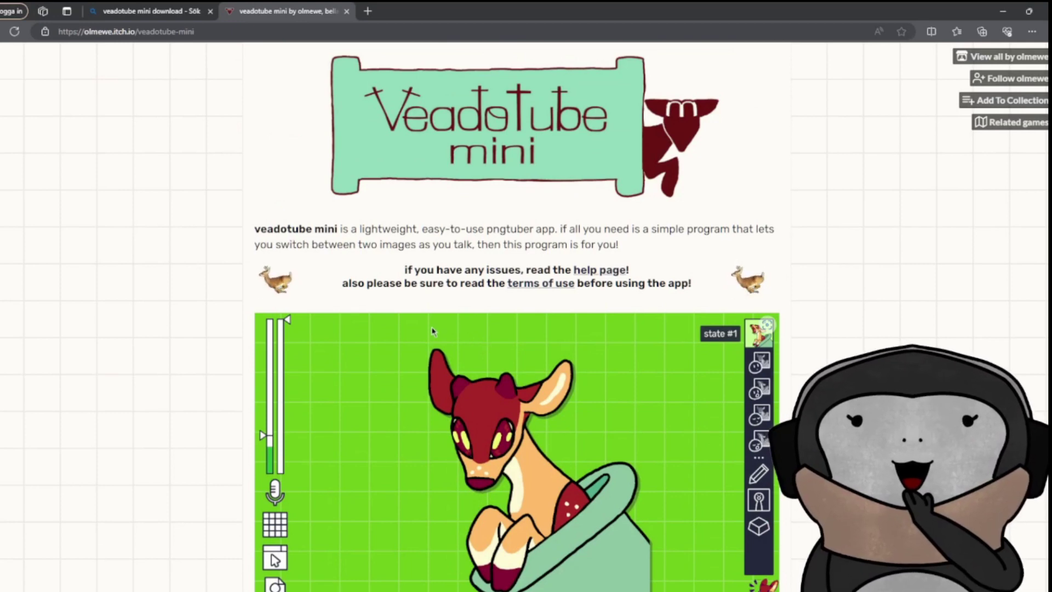
pyautogui.scroll(-1, 509, 361)
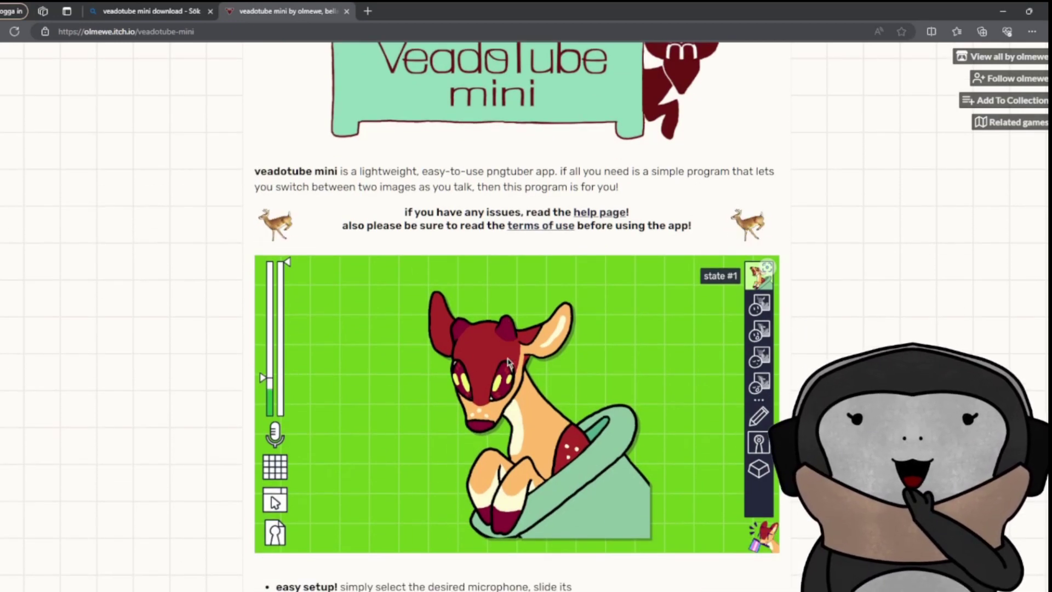
pyautogui.scroll(-10, 509, 362)
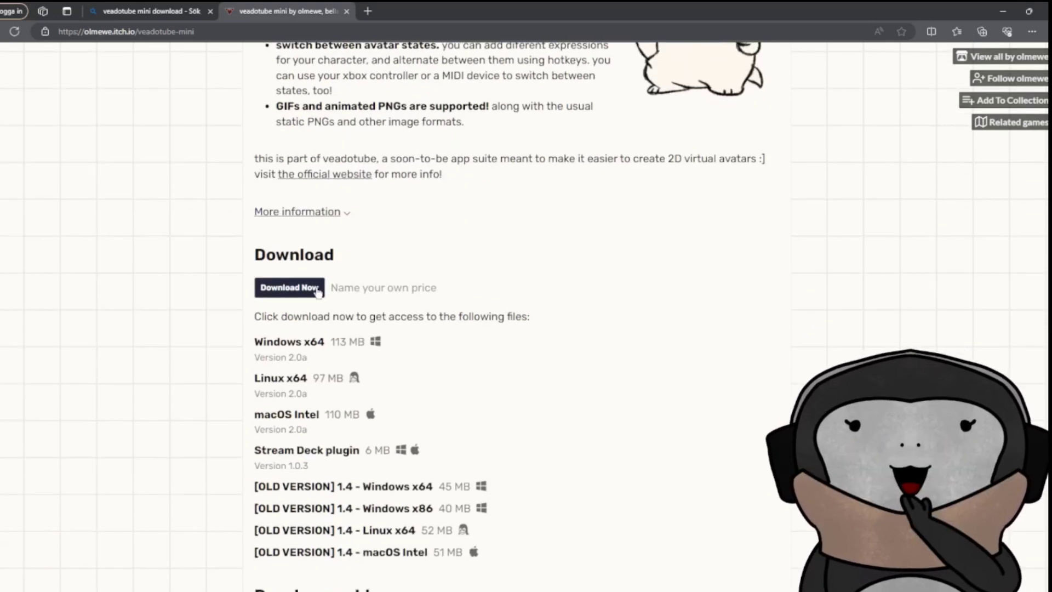
# - Choose Download Now, then decline payment with 'No thanks, just take me to the downloads'
pyautogui.click(314, 292)
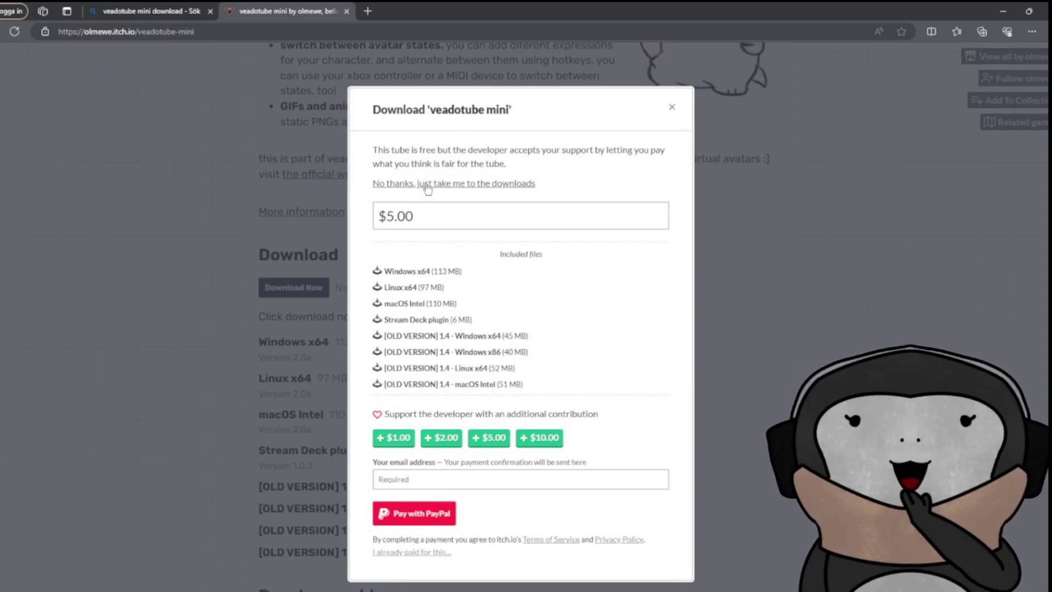
pyautogui.click(428, 184)
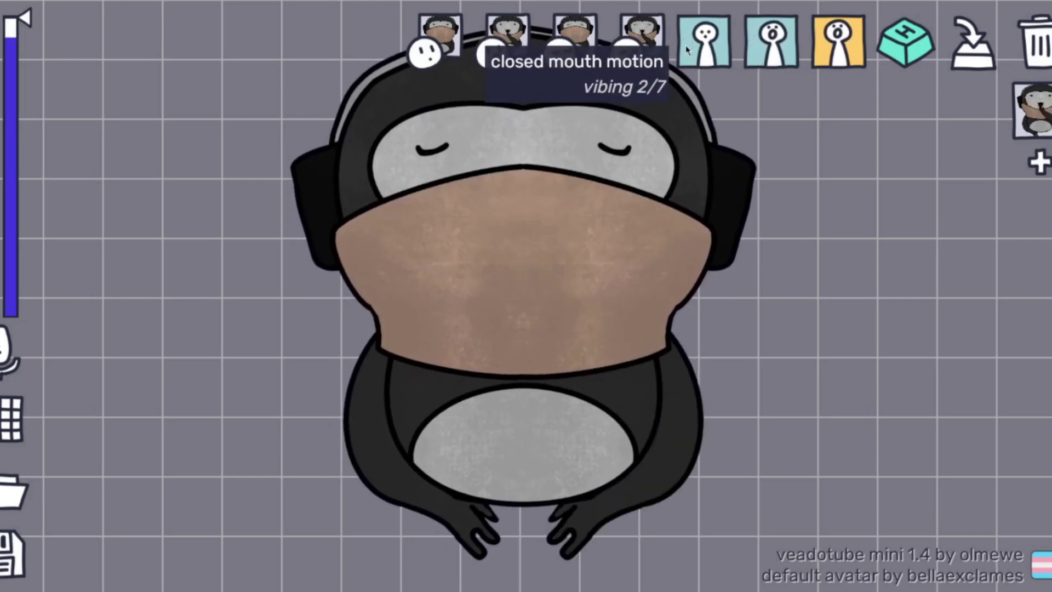
# - Cycle the closed-mouth motion through shaking, bouncy, excited and nervous, ending on static
pyautogui.click(687, 48)
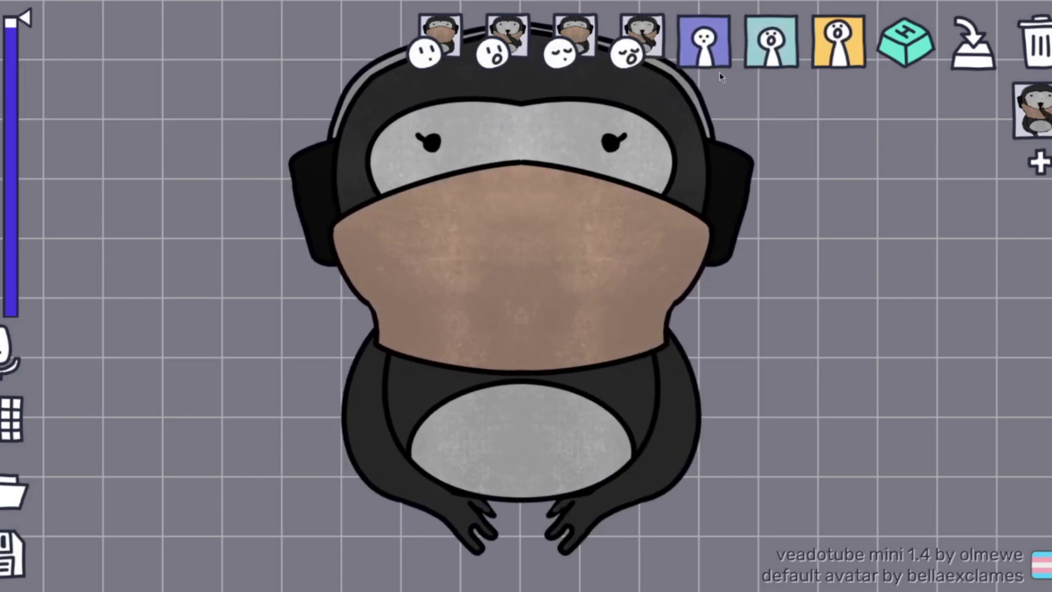
pyautogui.click(707, 61)
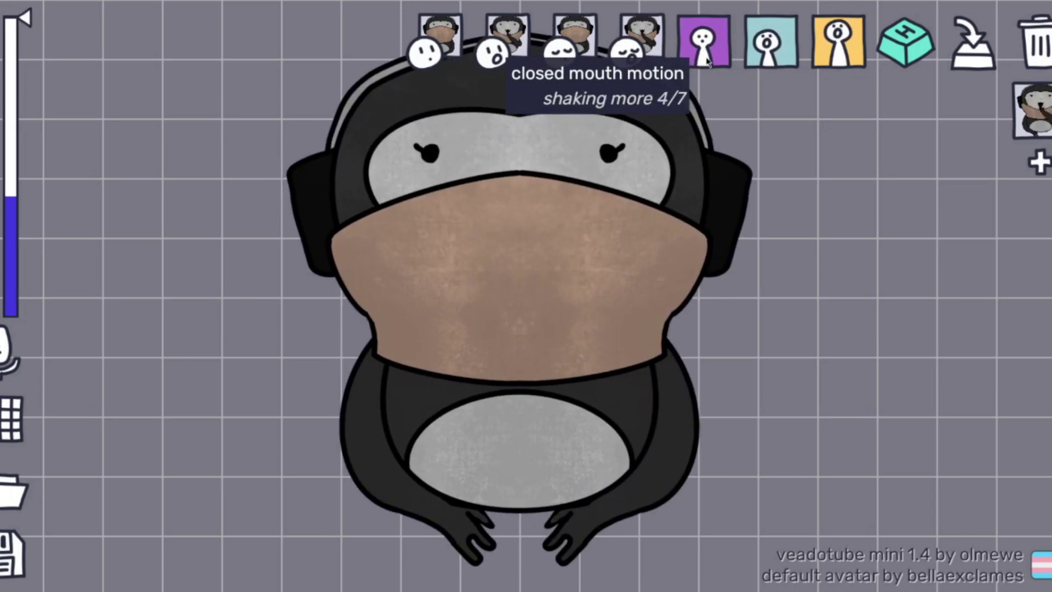
pyautogui.click(708, 62)
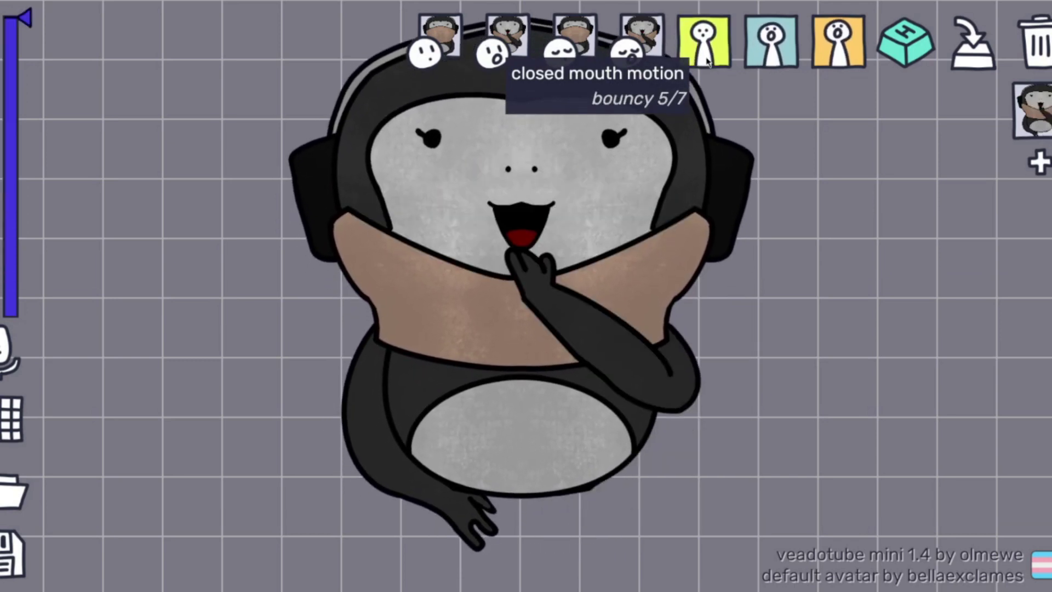
pyautogui.click(708, 62)
pyautogui.click(708, 62)
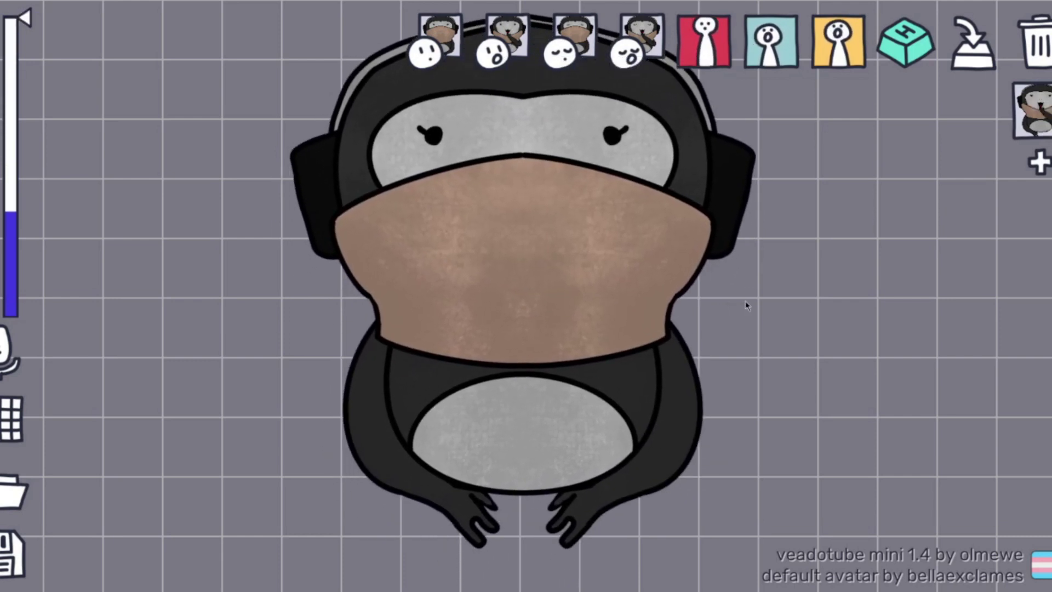
pyautogui.click(719, 64)
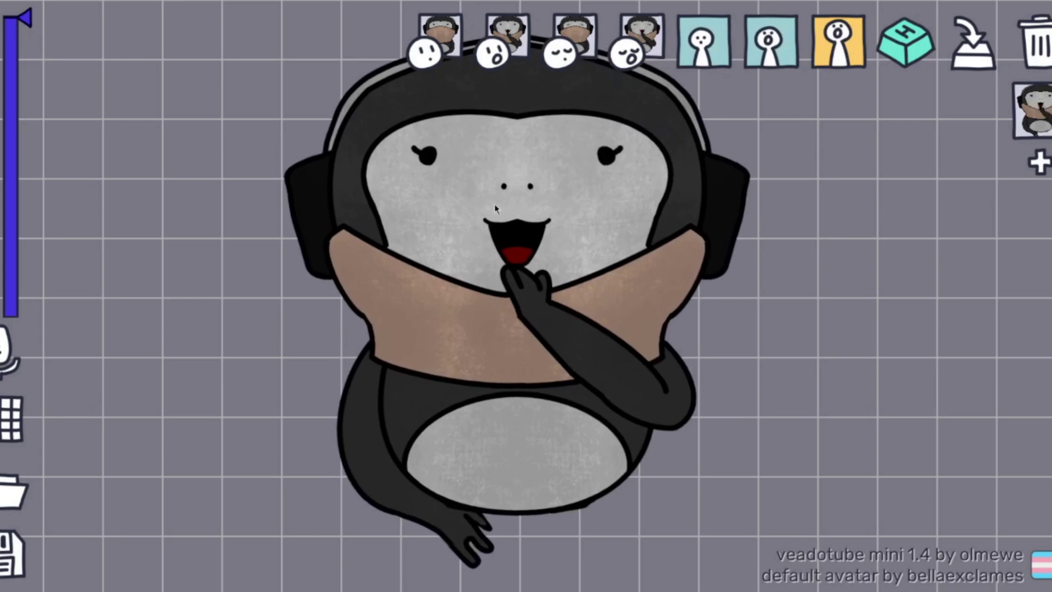
# - Cycle the open-mouth motion through shaking, bouncy and nervous until it lands on static
pyautogui.click(761, 48)
pyautogui.click(761, 48)
pyautogui.click(760, 48)
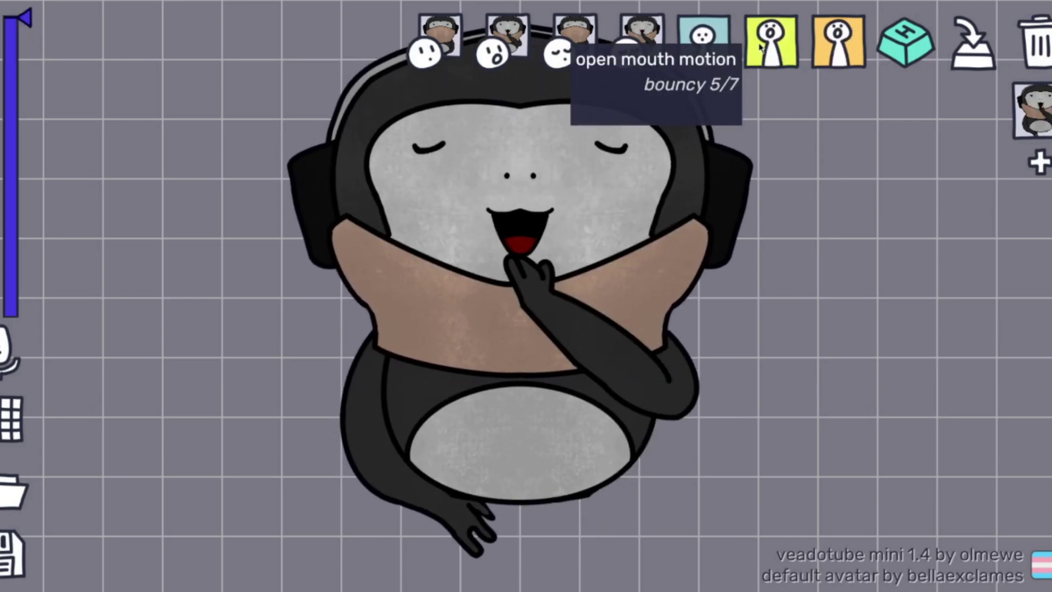
pyautogui.click(761, 48)
pyautogui.click(761, 49)
pyautogui.click(761, 48)
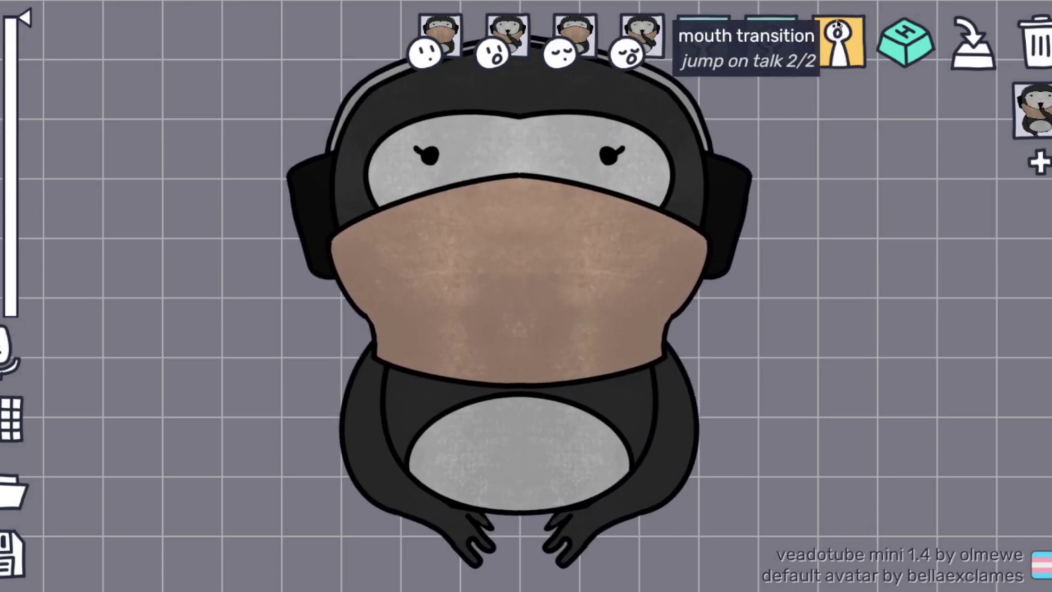
pyautogui.click(838, 41)
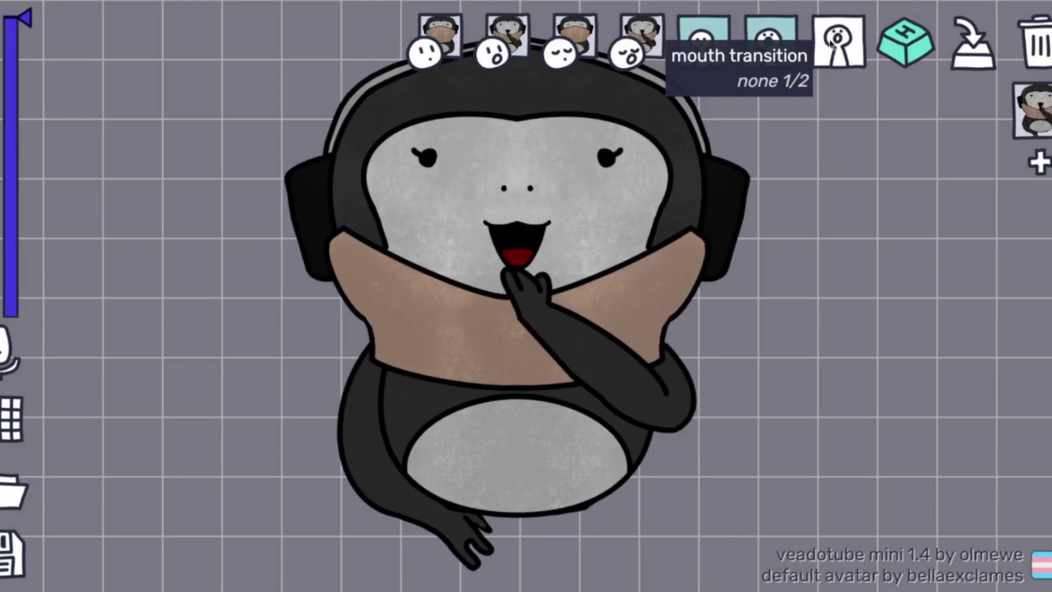
pyautogui.click(832, 44)
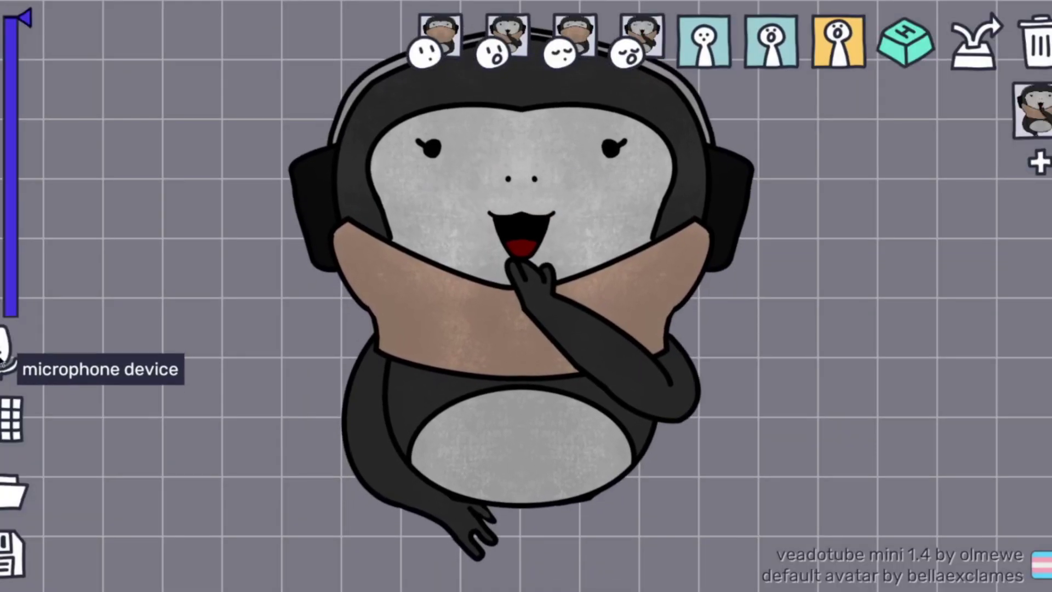
# - Select Mikrofon (2- fifine Headset) from the microphone device list
pyautogui.click(5, 356)
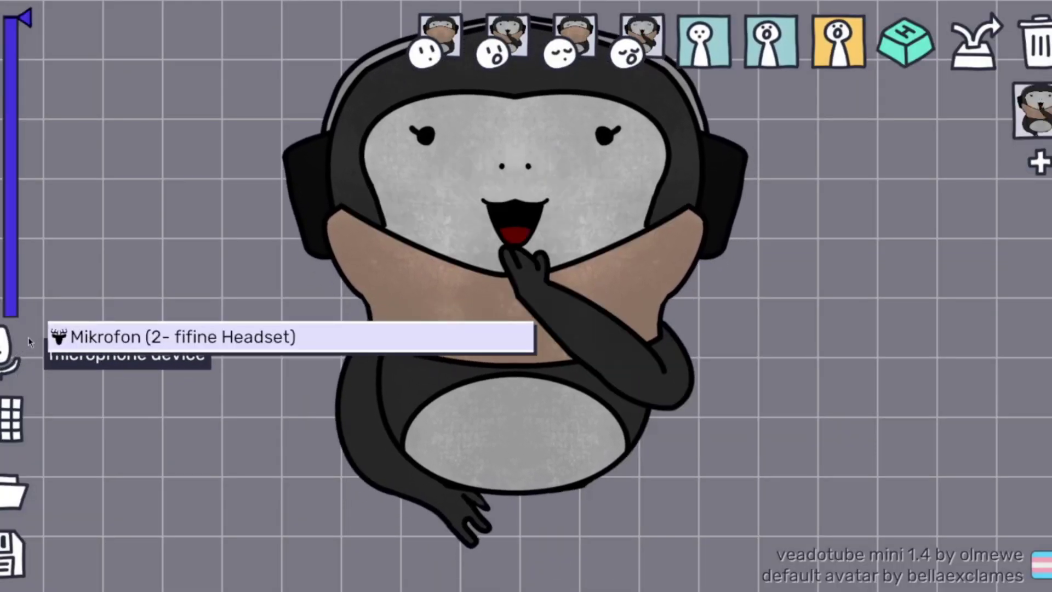
pyautogui.click(30, 341)
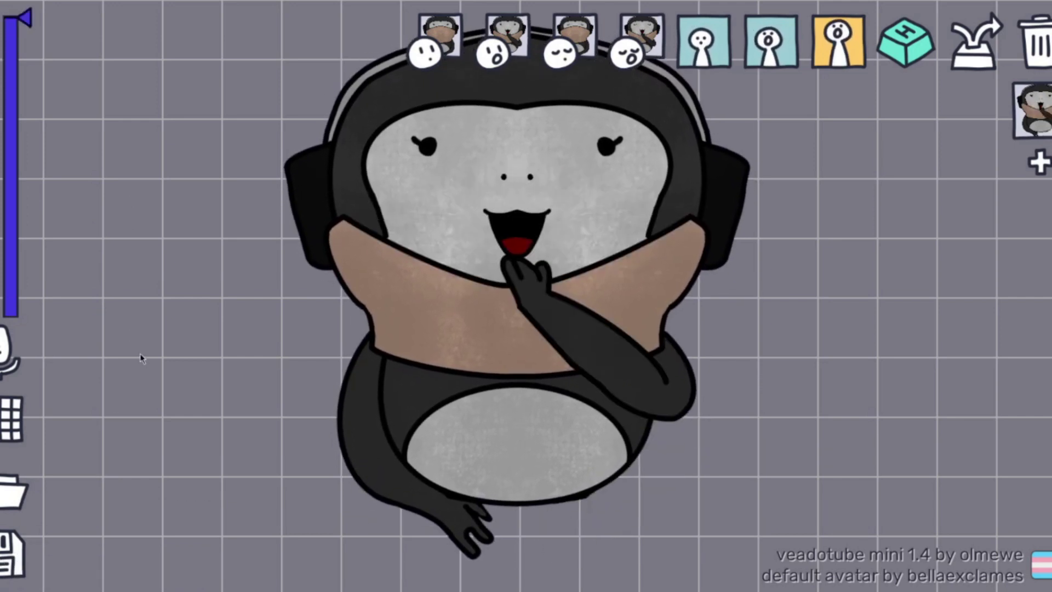
pyautogui.click(8, 433)
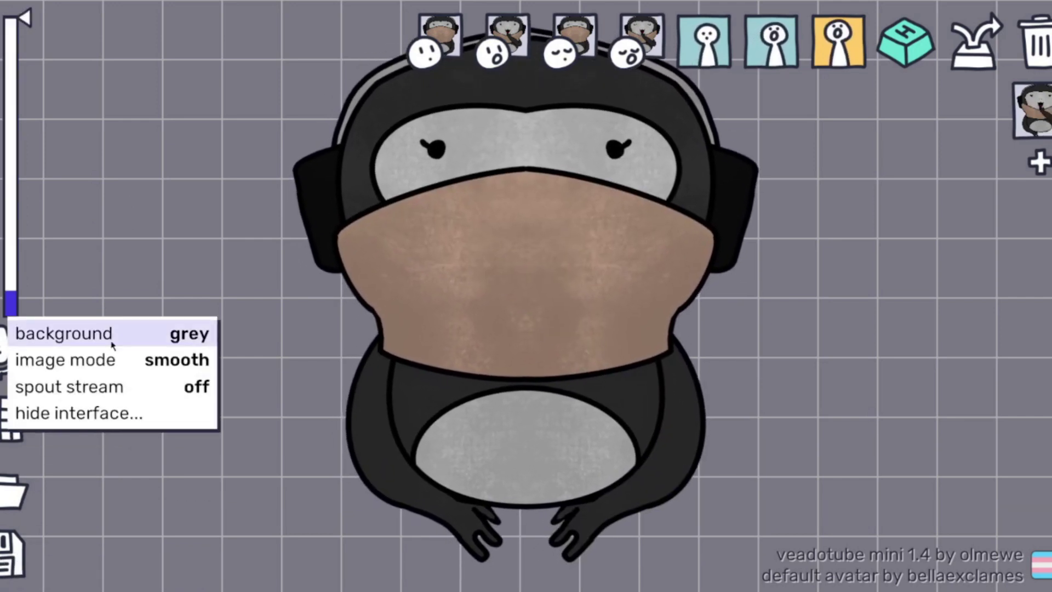
pyautogui.click(119, 335)
pyautogui.click(119, 336)
pyautogui.click(119, 335)
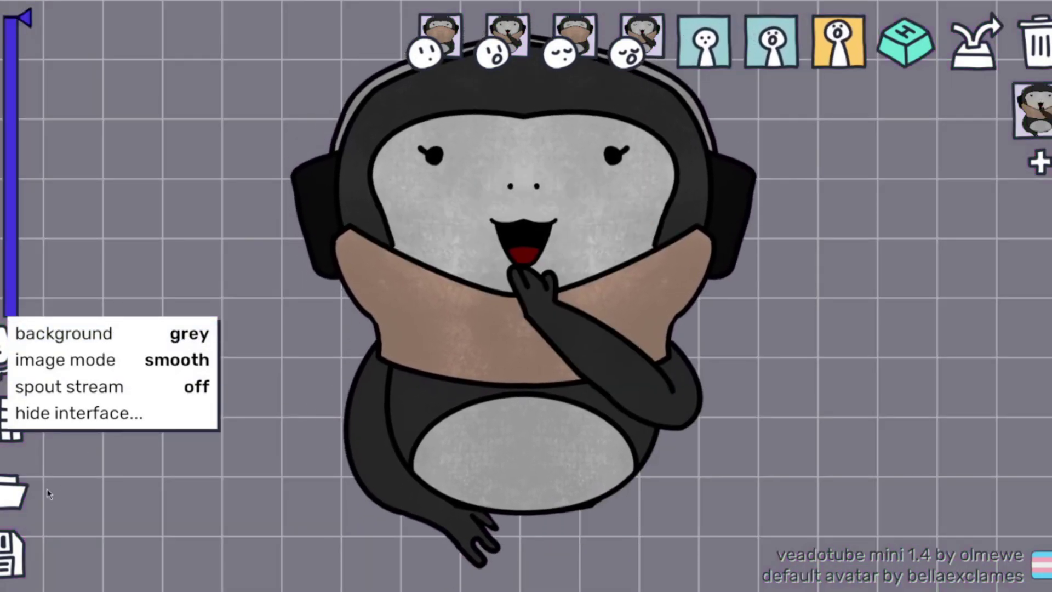
pyautogui.click(123, 470)
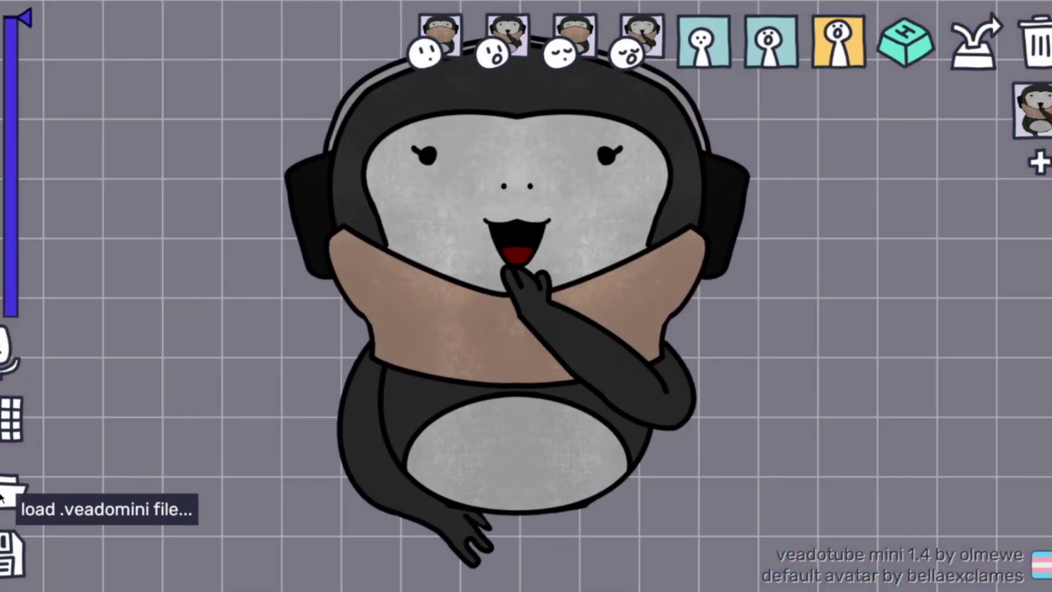